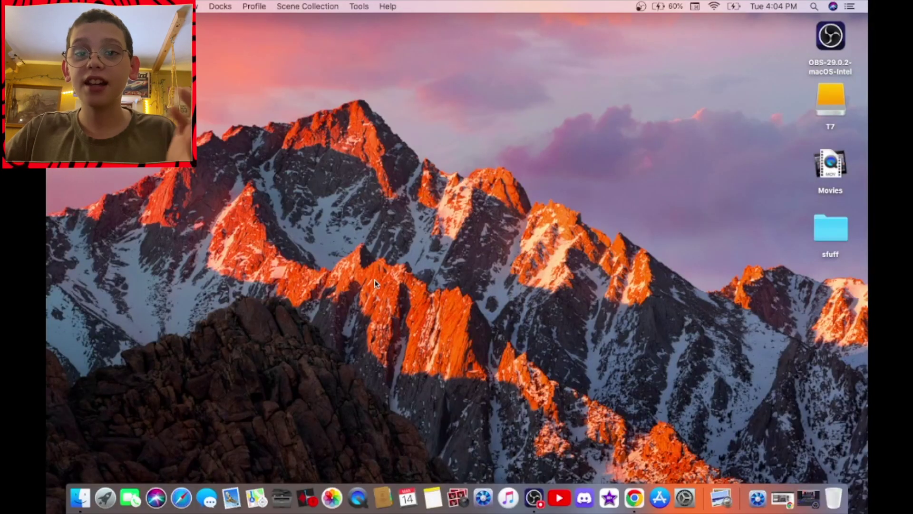
Step: Open the App Store and confirm in About This Mac that it runs macOS Catalina
{"action": "left_click", "coordinate": [660, 499]}
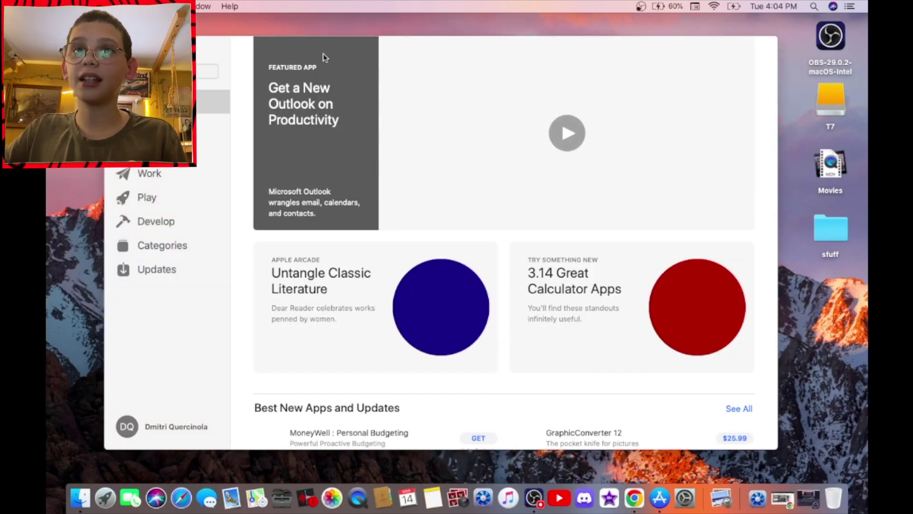
{"action": "left_click", "coordinate": [43, 23]}
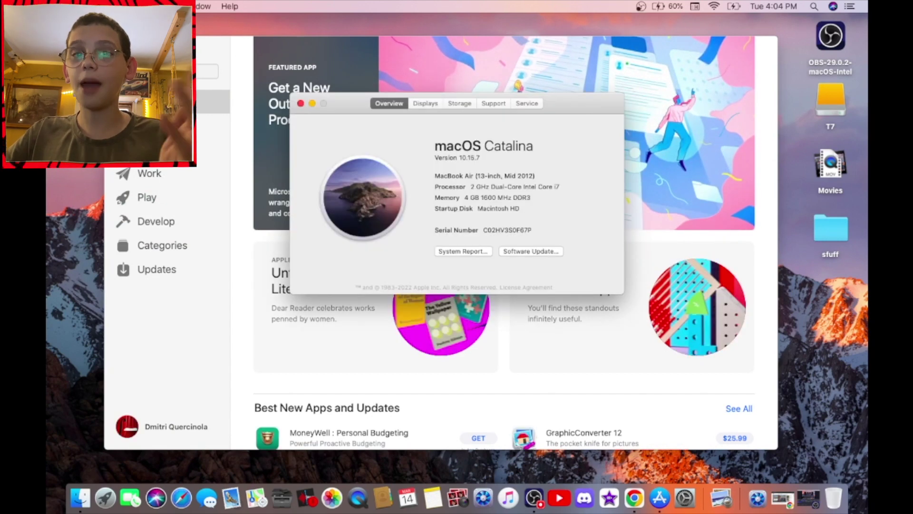
{"action": "left_click", "coordinate": [300, 104]}
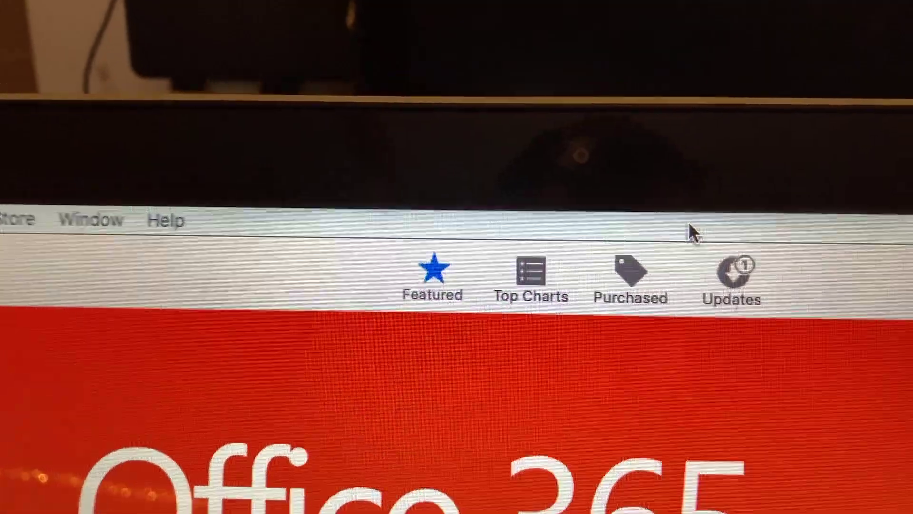
{"action": "left_click", "coordinate": [575, 213]}
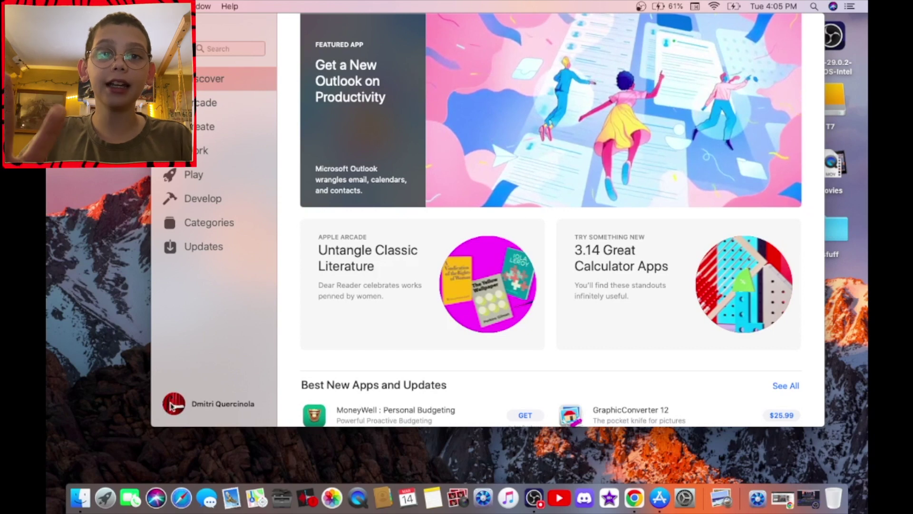
Step: Open the account's Purchased list and scroll down to iMovie
{"action": "left_click", "coordinate": [173, 406]}
{"action": "scroll", "coordinate": [525, 188], "scroll_direction": "down", "scroll_amount": 5}
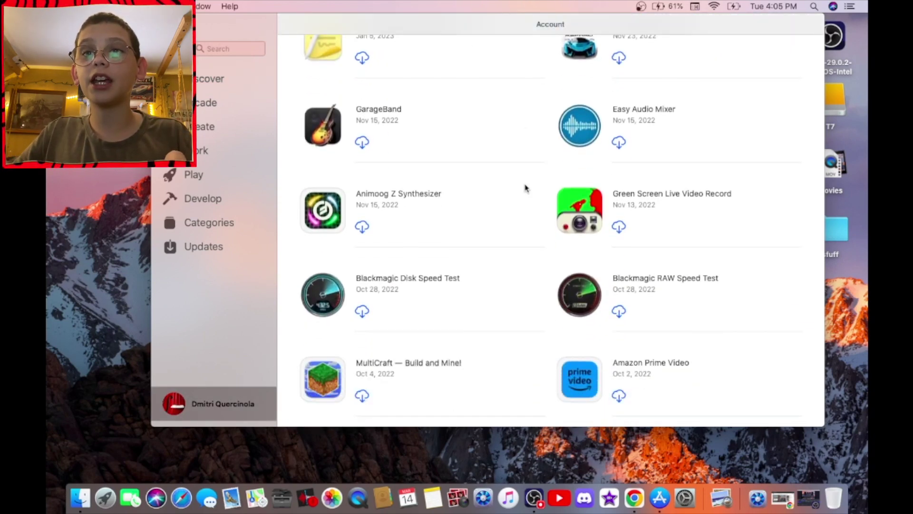
{"action": "scroll", "coordinate": [526, 188], "scroll_direction": "down", "scroll_amount": 3}
{"action": "scroll", "coordinate": [525, 188], "scroll_direction": "down", "scroll_amount": 2}
{"action": "scroll", "coordinate": [525, 187], "scroll_direction": "down", "scroll_amount": 5}
{"action": "scroll", "coordinate": [525, 187], "scroll_direction": "down", "scroll_amount": 3}
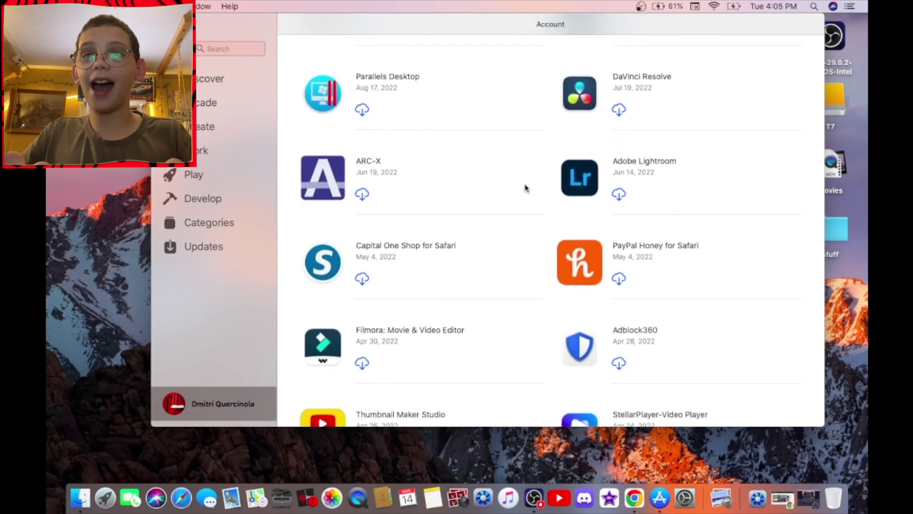
{"action": "scroll", "coordinate": [525, 187], "scroll_direction": "down", "scroll_amount": 3}
{"action": "scroll", "coordinate": [532, 115], "scroll_direction": "up", "scroll_amount": 3}
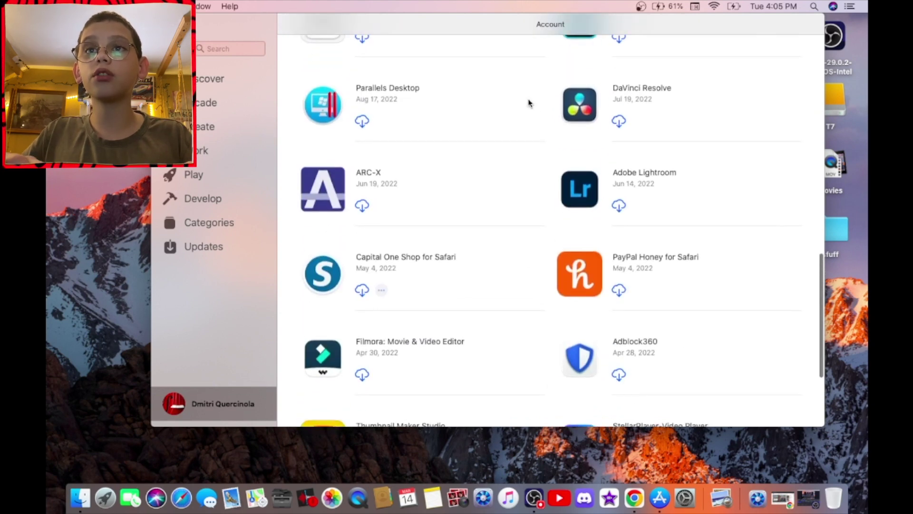
{"action": "scroll", "coordinate": [529, 103], "scroll_direction": "up", "scroll_amount": 3}
{"action": "scroll", "coordinate": [528, 103], "scroll_direction": "down", "scroll_amount": 5}
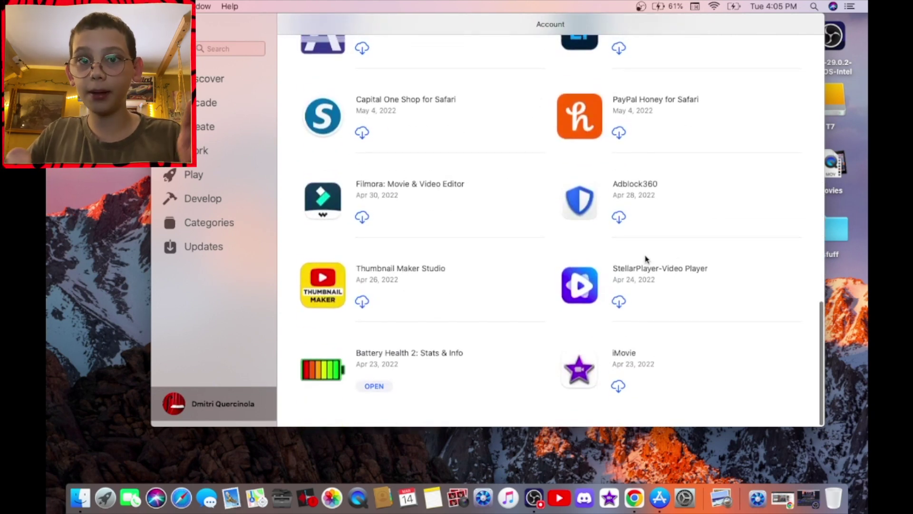
Step: Accept the older compatible iMovie download and watch its progress in Launchpad
{"action": "left_click", "coordinate": [619, 386]}
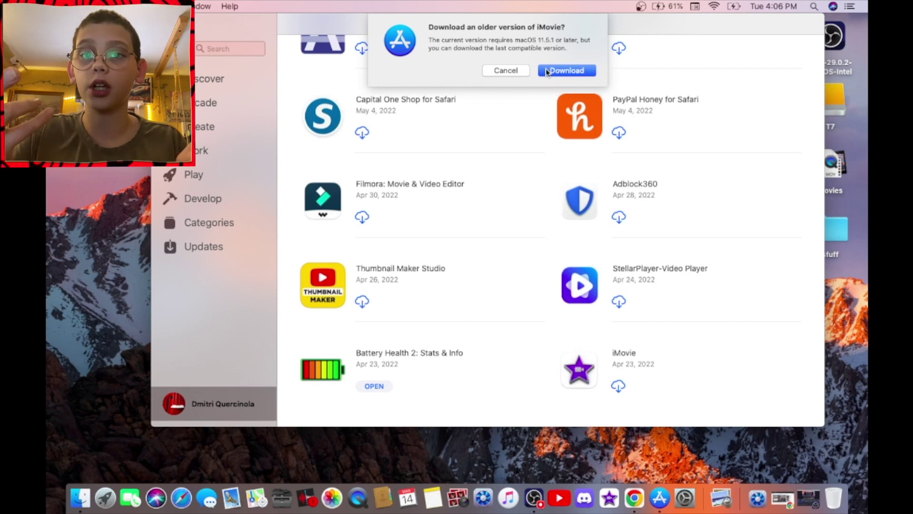
{"action": "left_click", "coordinate": [547, 72]}
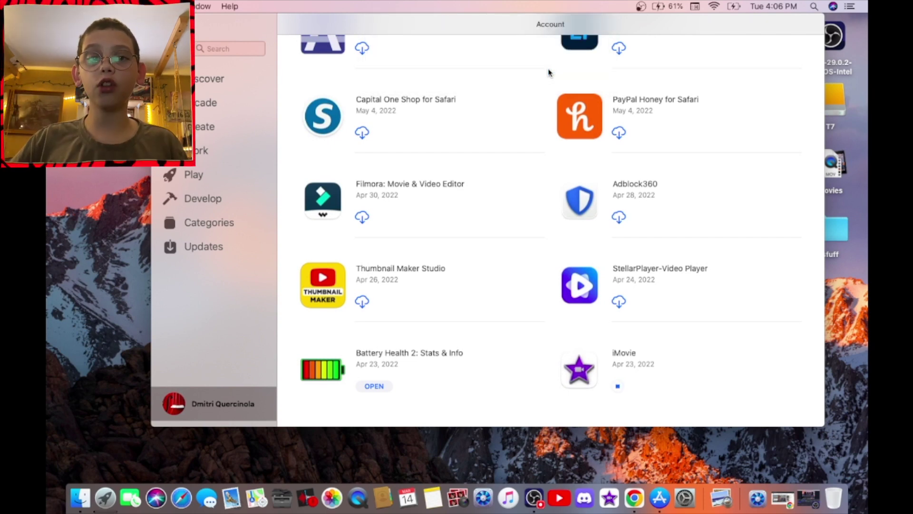
{"action": "key", "text": "F4"}
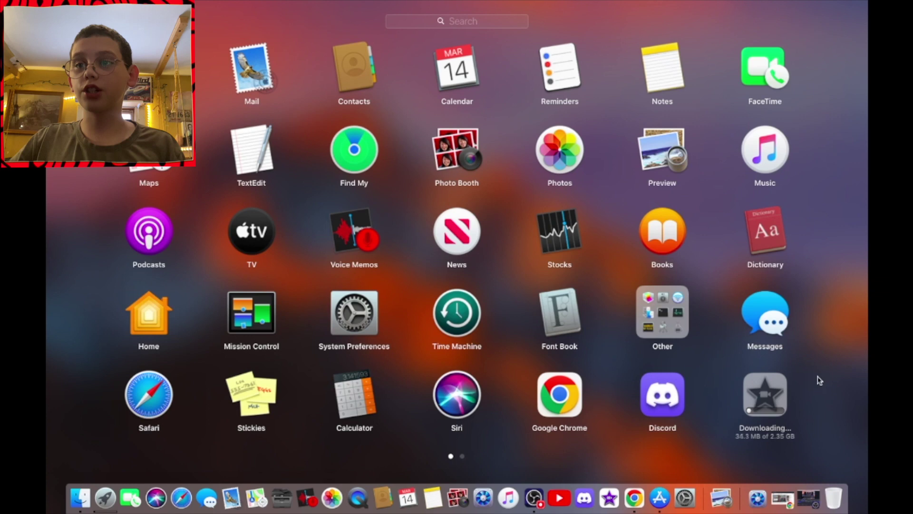
Step: Reopen Launchpad once the 2.35 GB iMovie download finishes and launch iMovie
{"action": "left_click", "coordinate": [818, 379]}
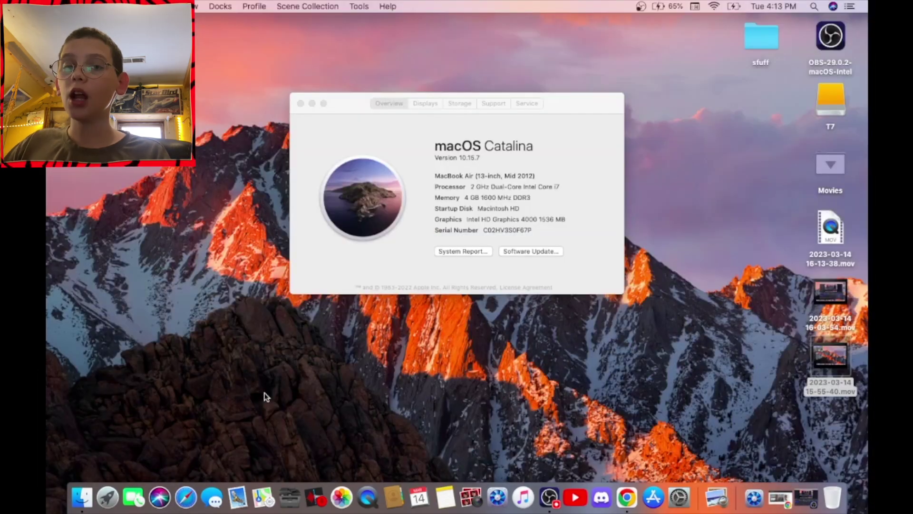
{"action": "left_click", "coordinate": [107, 497]}
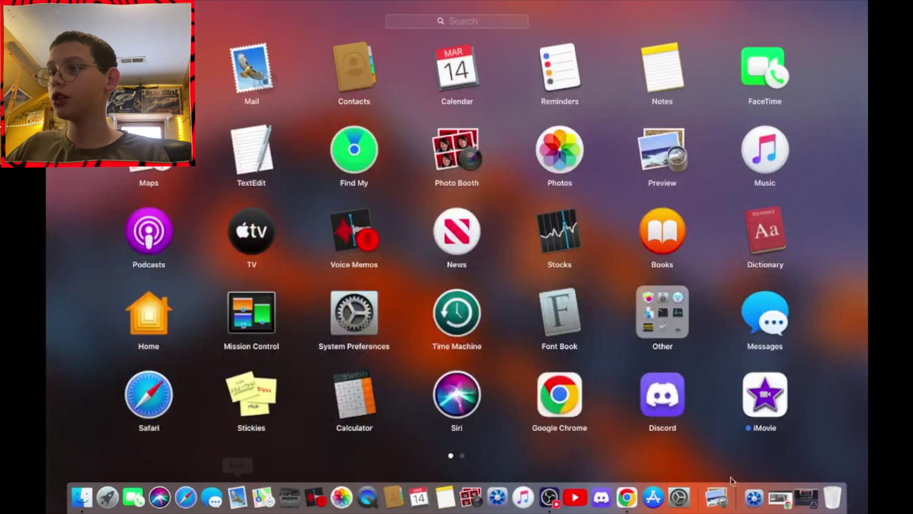
{"action": "left_click", "coordinate": [796, 410]}
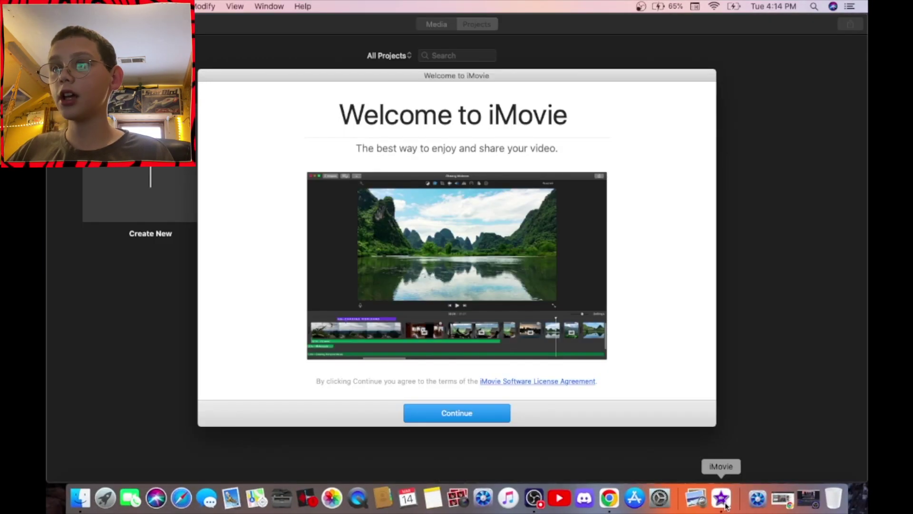
Step: Continue past Welcome to iMovie and dismiss the Create New Movie/Trailer popup
{"action": "left_click", "coordinate": [498, 419]}
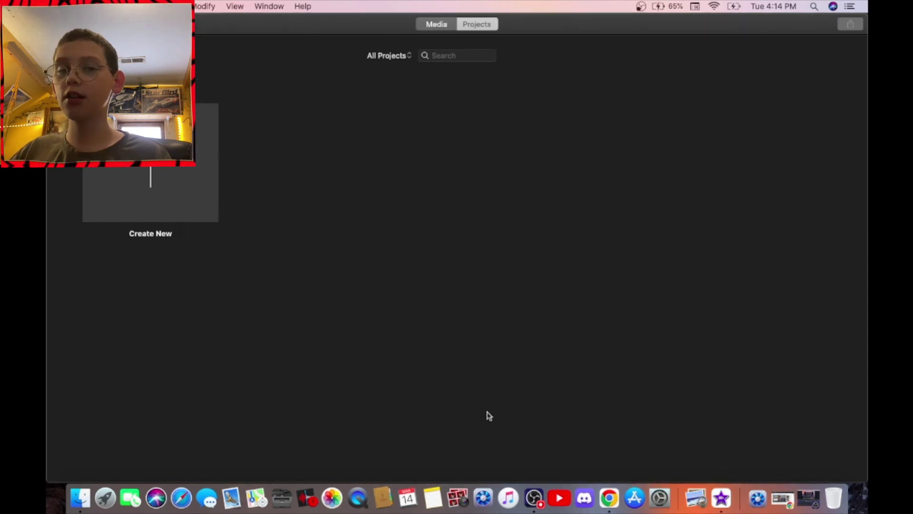
{"action": "left_click", "coordinate": [146, 189]}
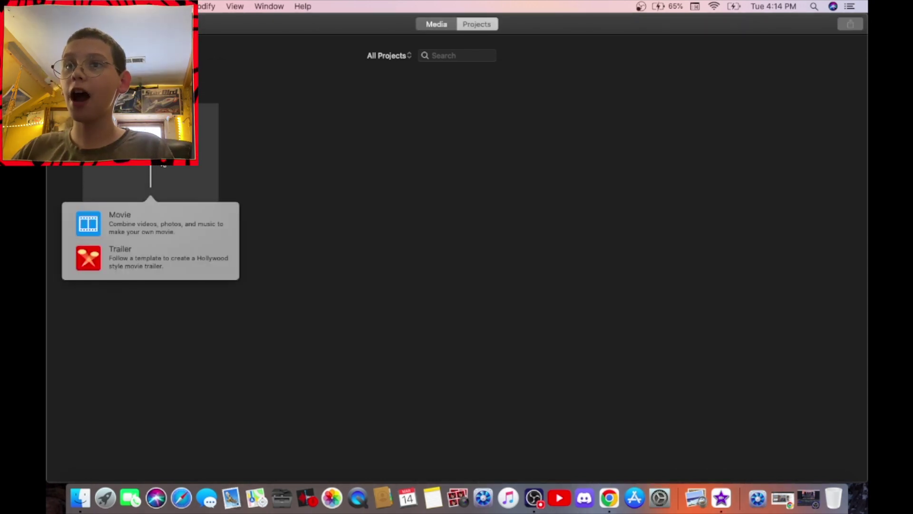
{"action": "left_click", "coordinate": [126, 222]}
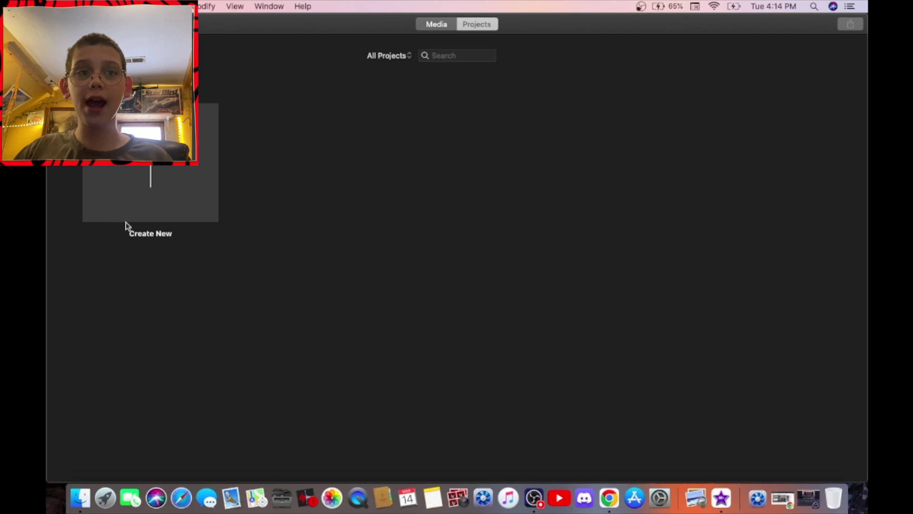